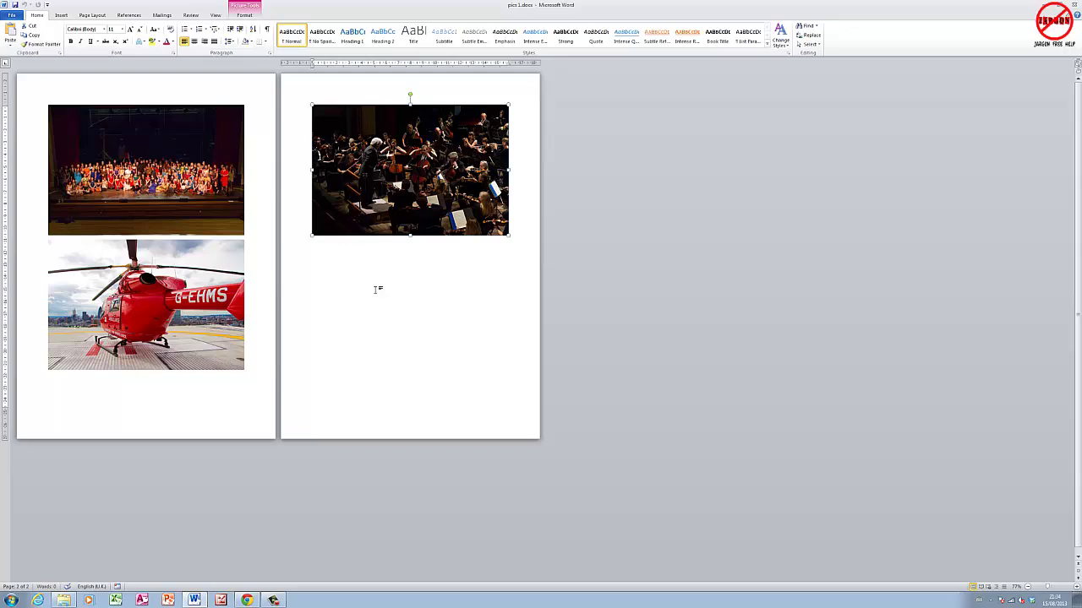
- Deselect the orchestra photo and check in the Documents library that pics 1.docx is 7.24 MB
{"action": "left_click", "coordinate": [269, 326]}
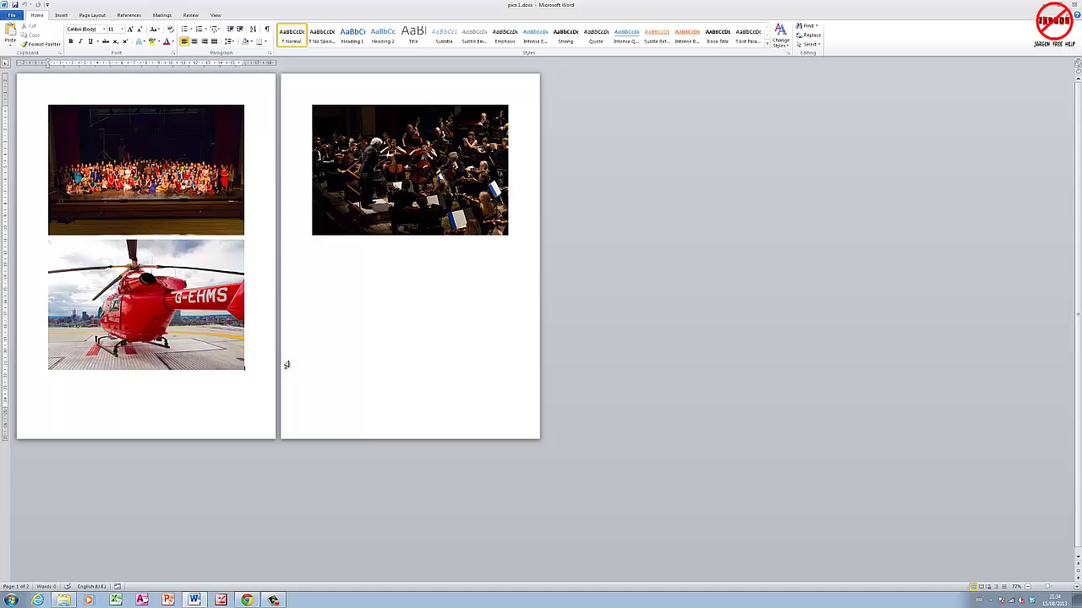
{"action": "left_click", "coordinate": [63, 601]}
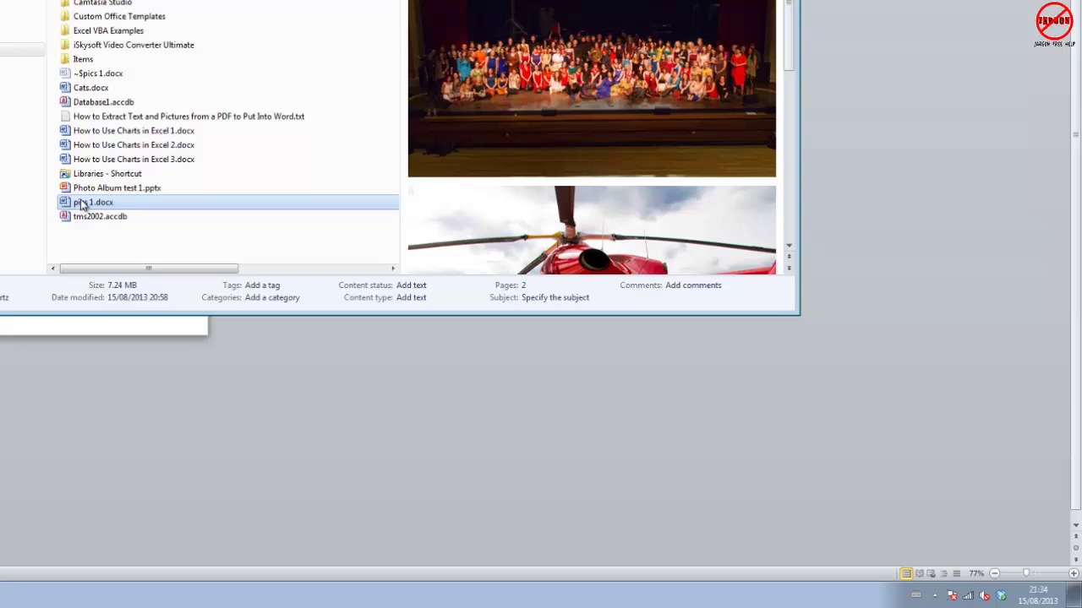
{"action": "left_click", "coordinate": [82, 205]}
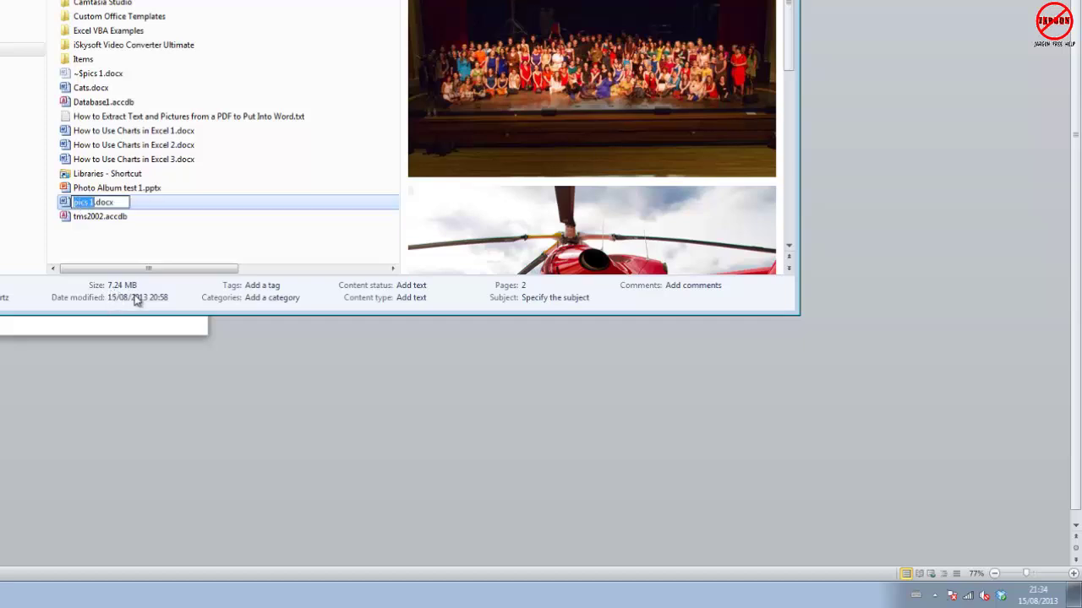
{"action": "left_click", "coordinate": [138, 257]}
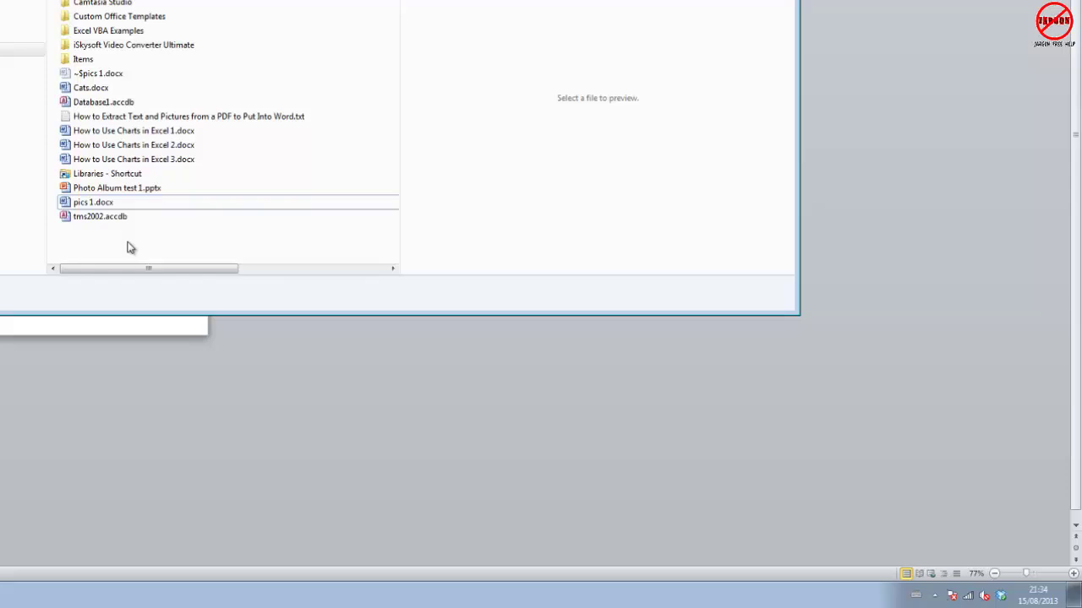
{"action": "left_click", "coordinate": [112, 205]}
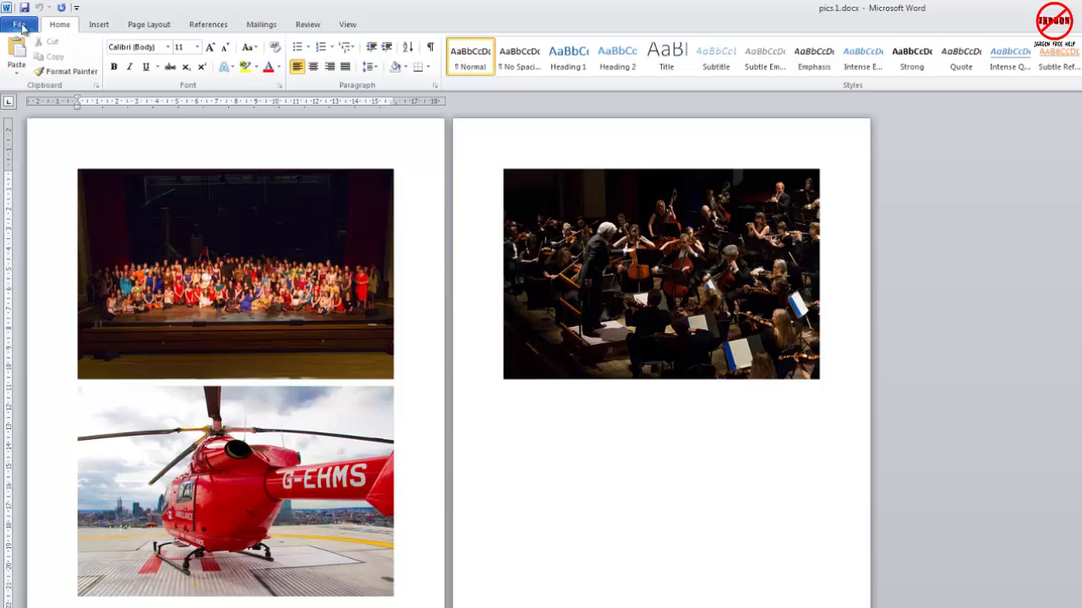
{"action": "left_click", "coordinate": [20, 25]}
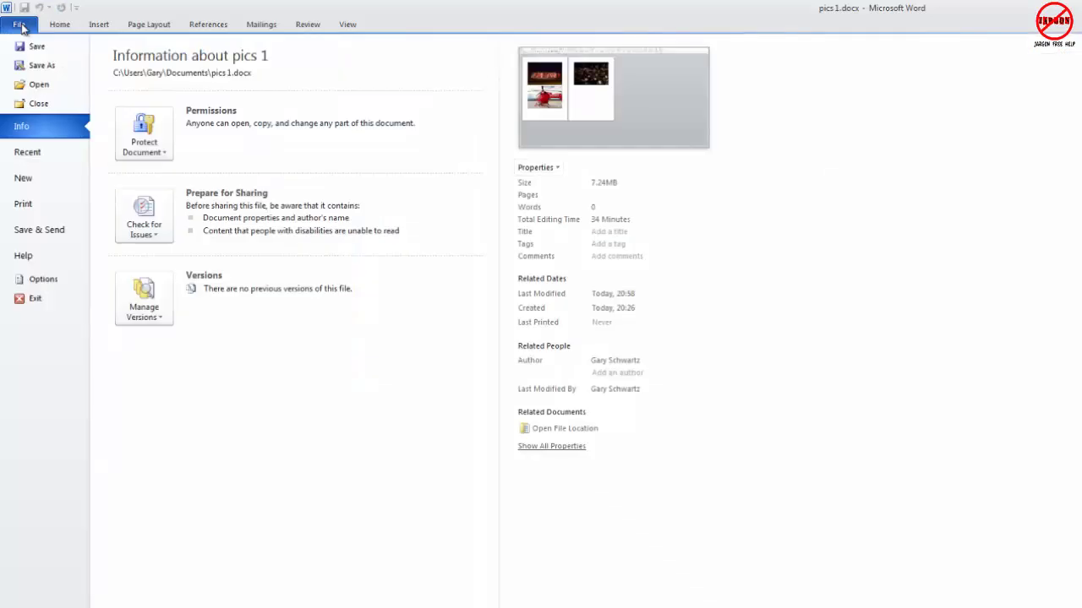
{"action": "left_click", "coordinate": [42, 279]}
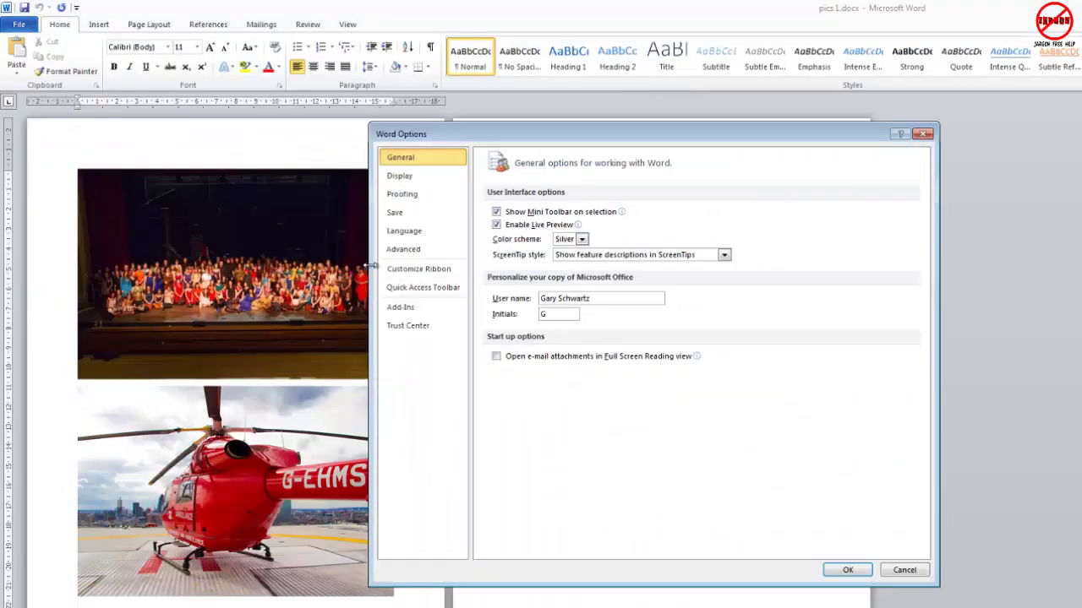
{"action": "left_click", "coordinate": [404, 249]}
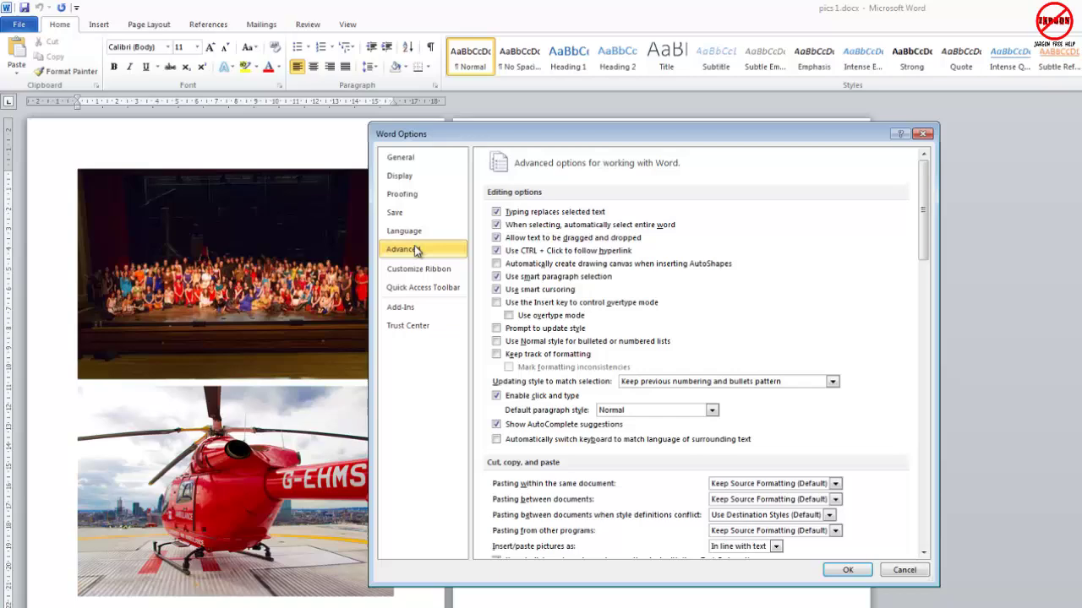
{"action": "left_click_drag", "start_coordinate": [925, 553], "coordinate": [925, 553]}
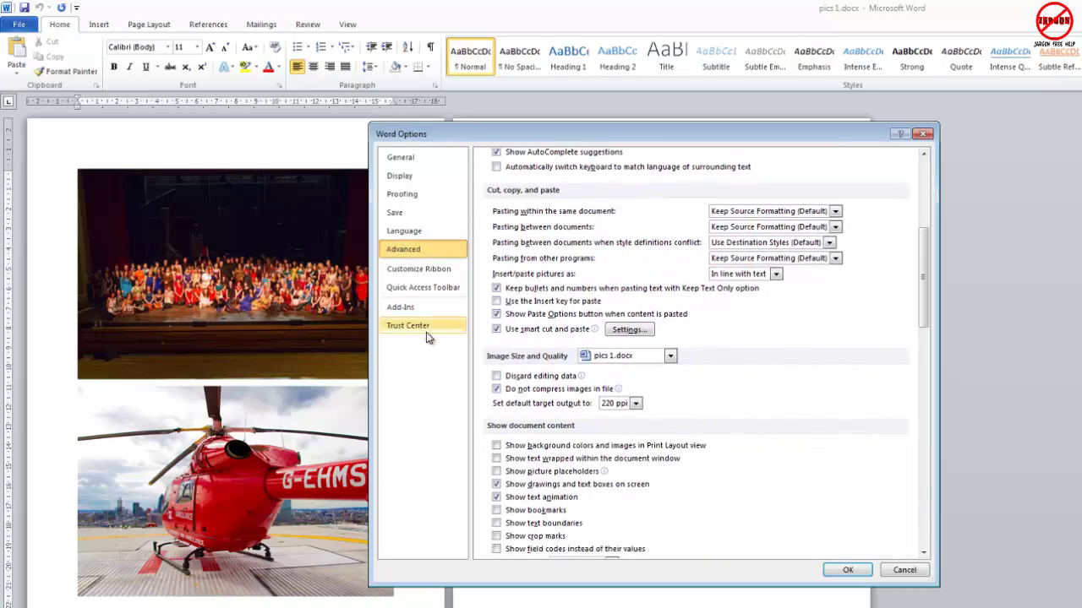
{"action": "left_click", "coordinate": [496, 390]}
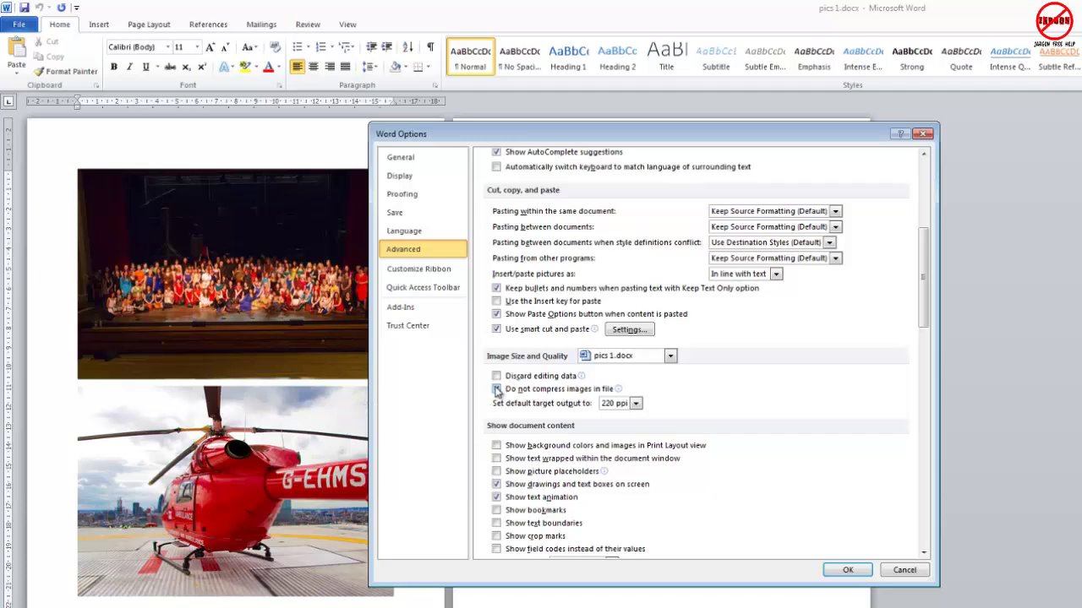
{"action": "left_click", "coordinate": [904, 570]}
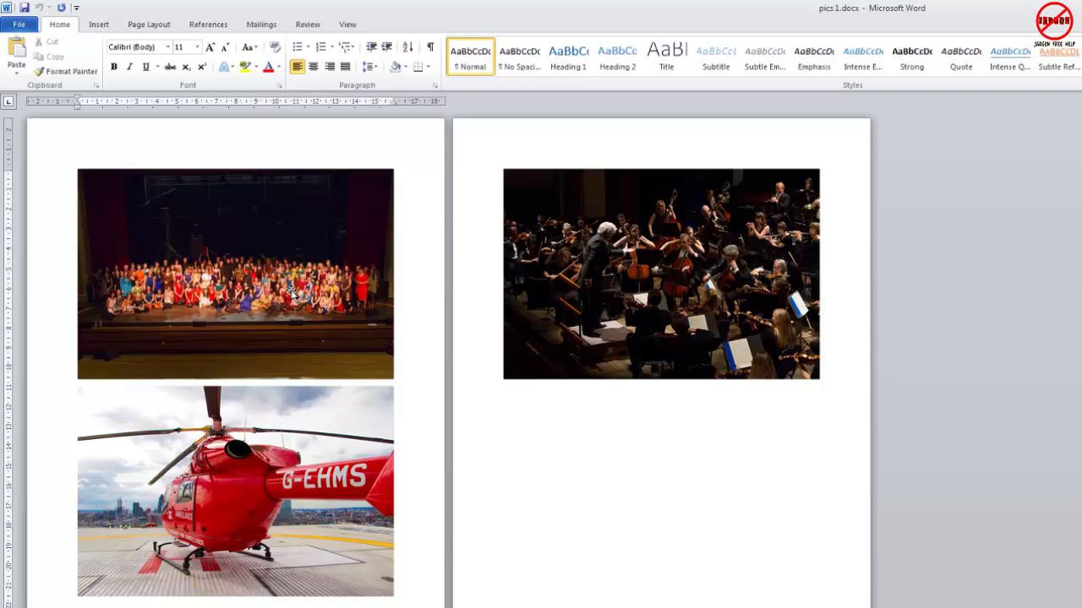
- From the stage group photo, compress every picture to E-mail (96 ppi) and delete cropped areas
{"action": "left_click", "coordinate": [235, 274]}
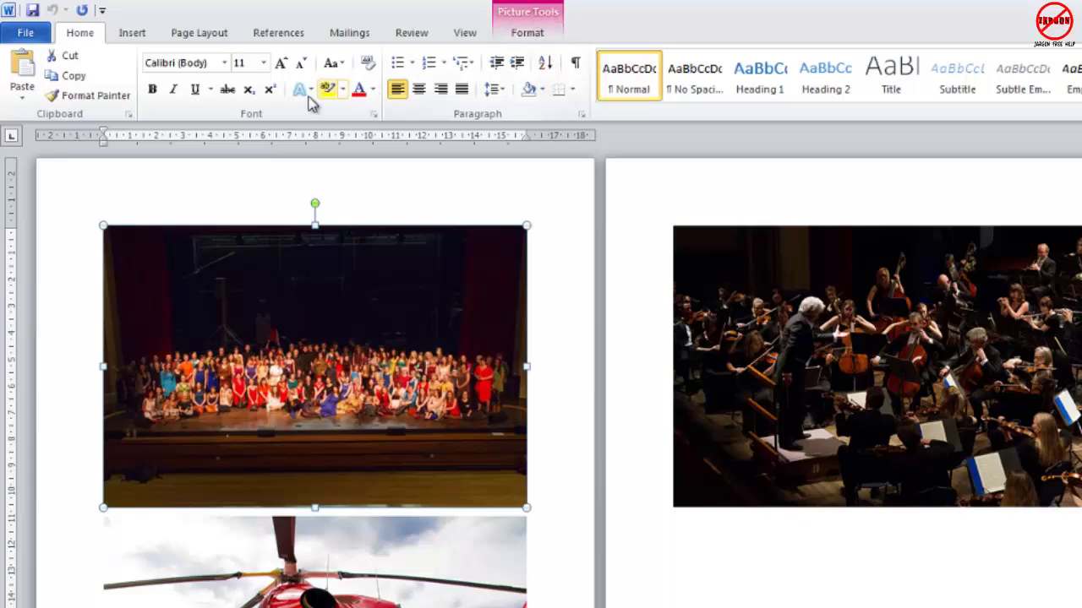
{"action": "left_click", "coordinate": [537, 36]}
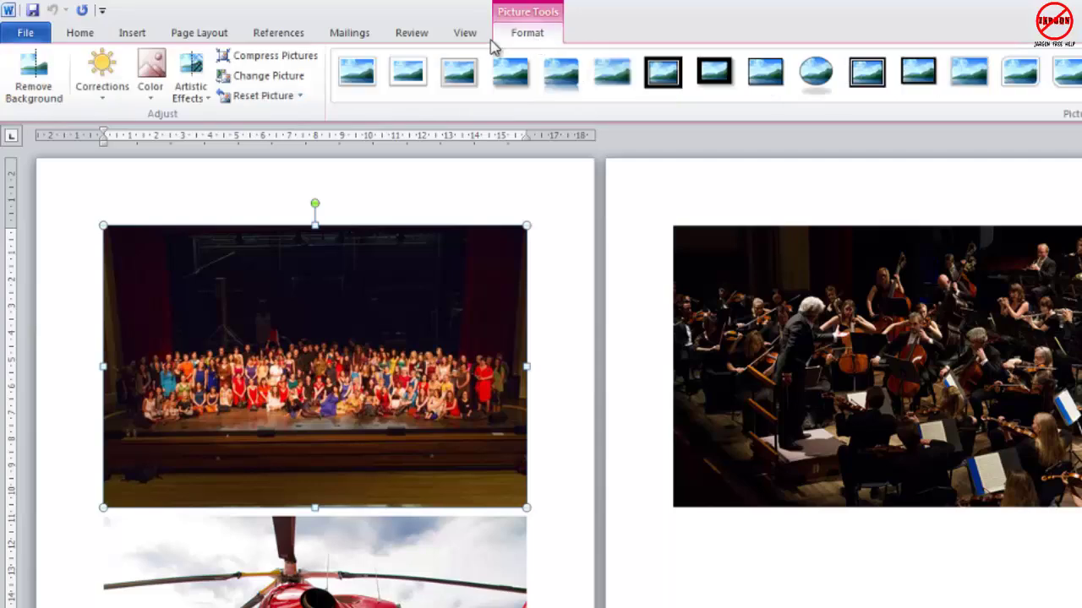
{"action": "left_click", "coordinate": [296, 66]}
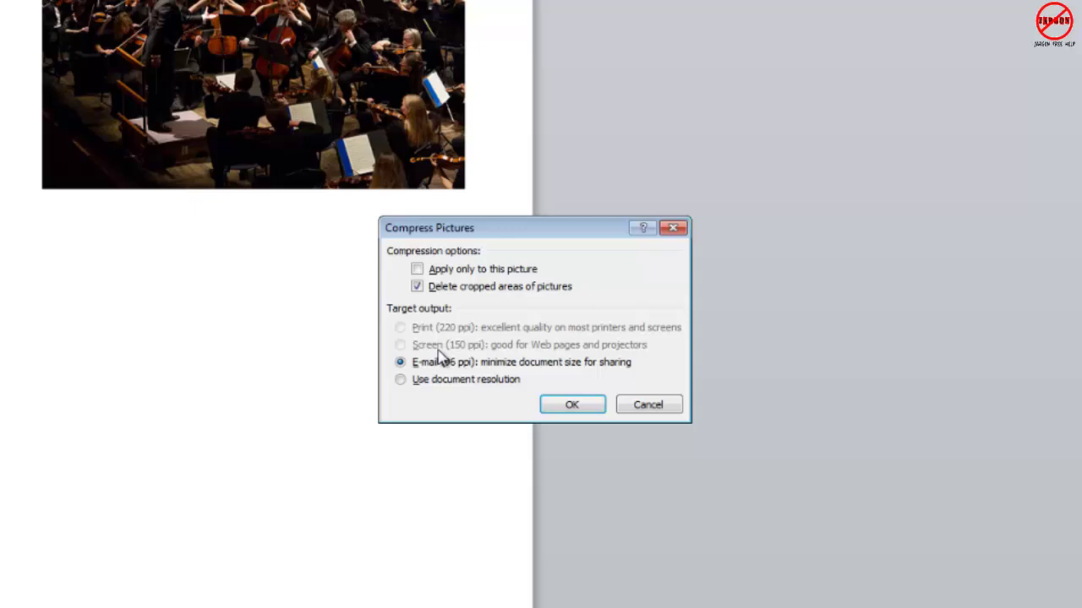
{"action": "left_click", "coordinate": [570, 409]}
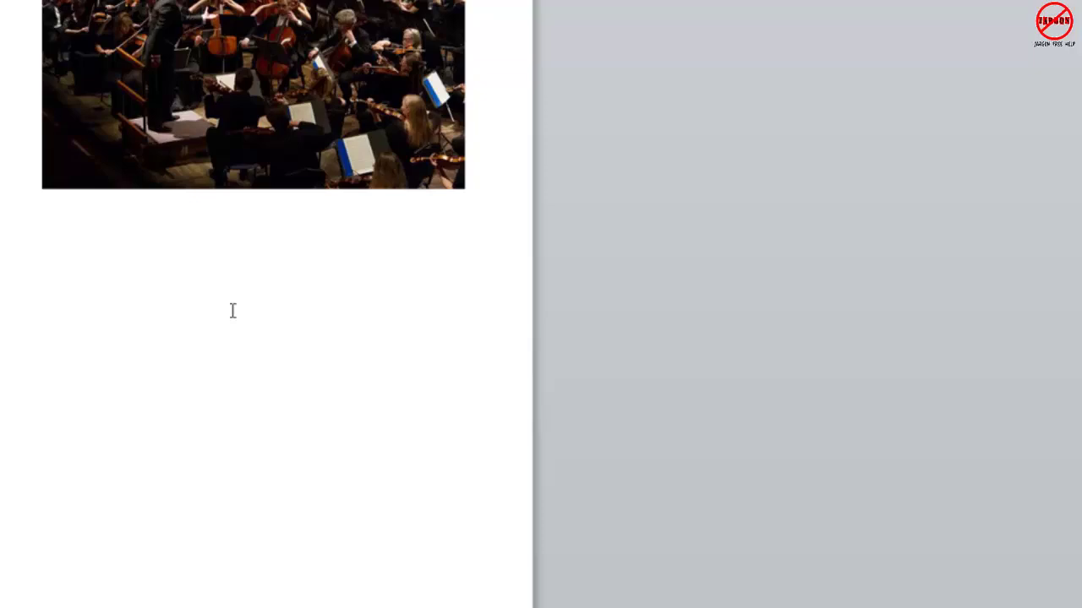
{"action": "left_click", "coordinate": [79, 92]}
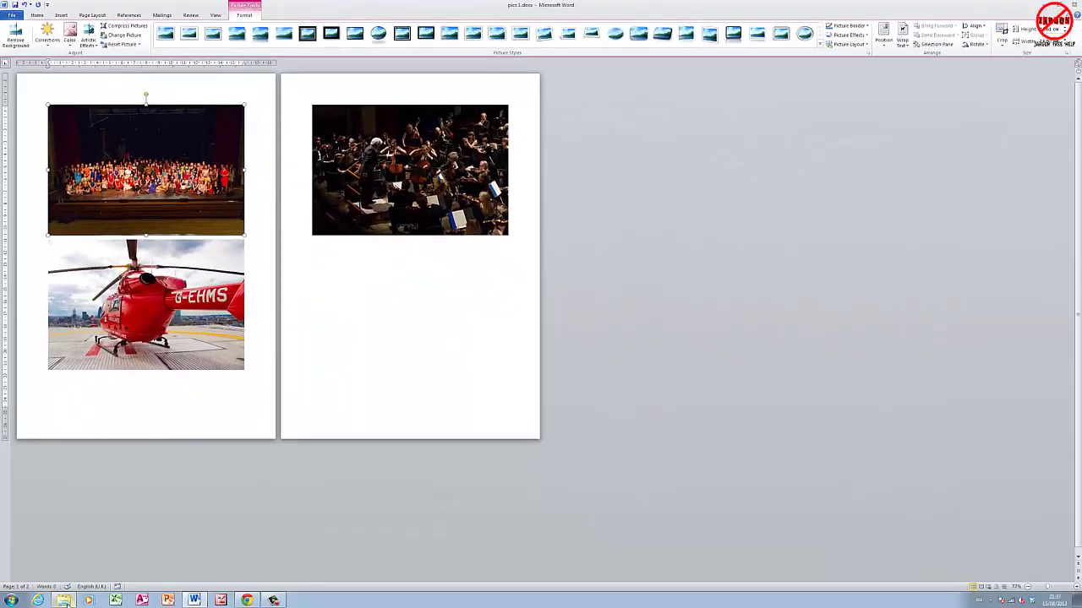
{"action": "left_click", "coordinate": [71, 603]}
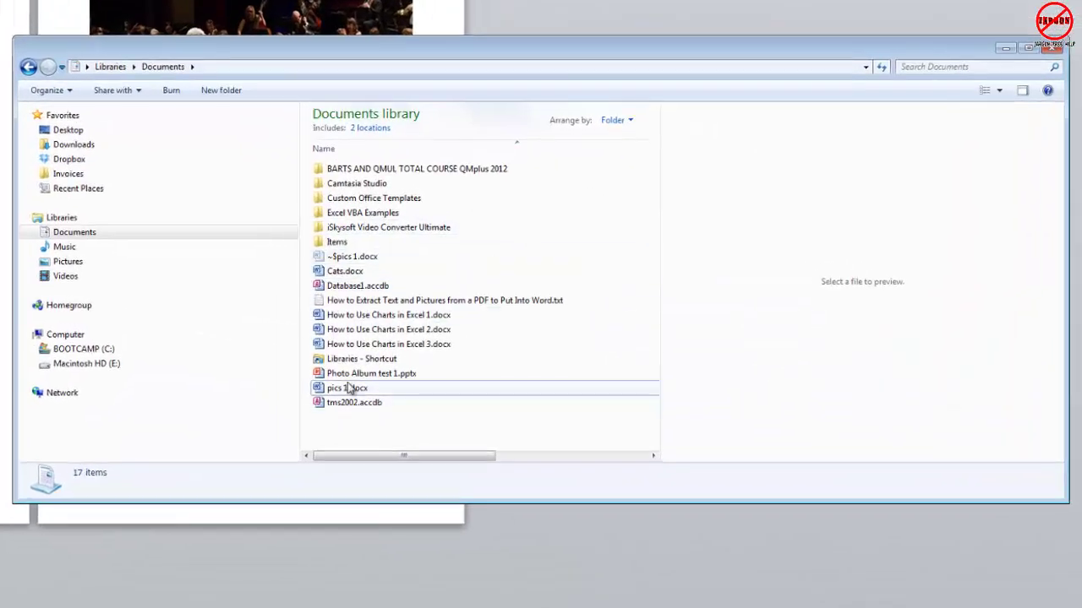
{"action": "left_click", "coordinate": [455, 361]}
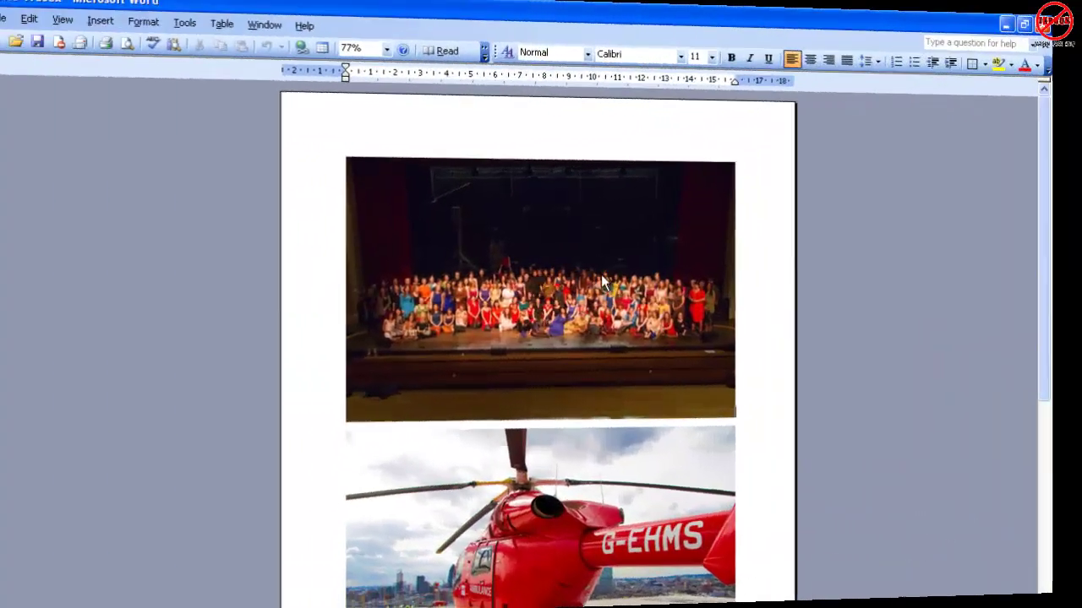
- In Word 2003, select the stage group photo and bring up Compress Pictures (Print 200 dpi default)
{"action": "left_click", "coordinate": [602, 274]}
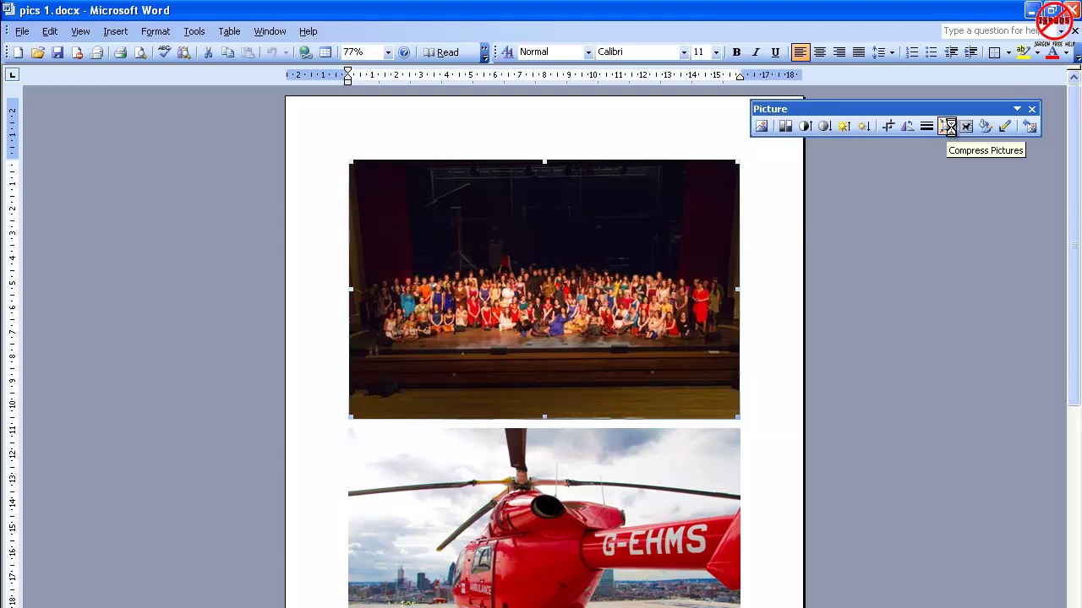
{"action": "left_click", "coordinate": [948, 128]}
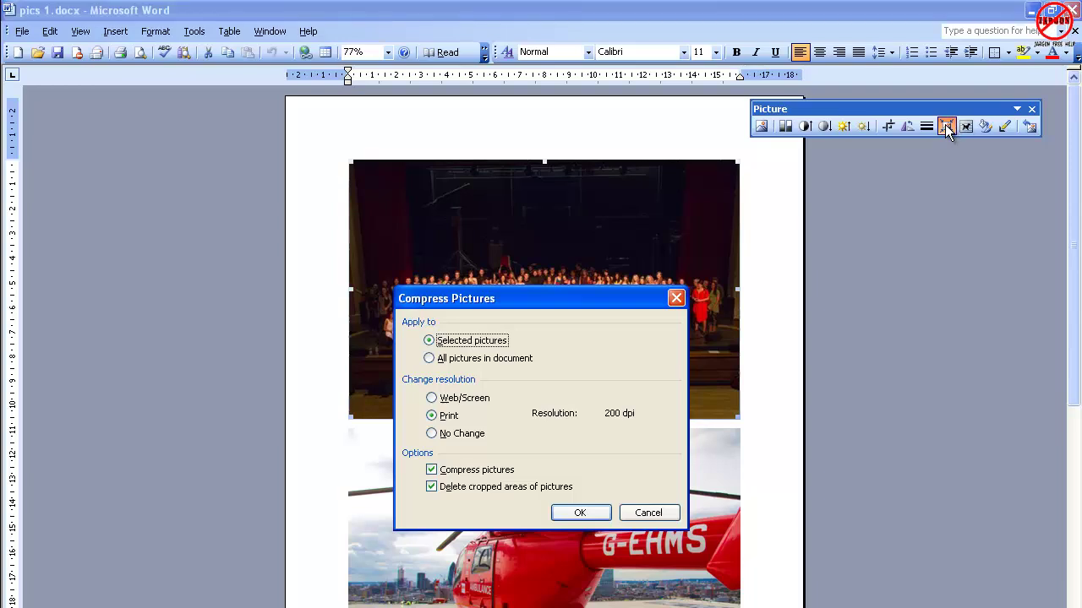
- Dismiss Compress Pictures unchanged and confirm the Picture toolbar is ticked under View > Toolbars
{"action": "key", "text": "Return"}
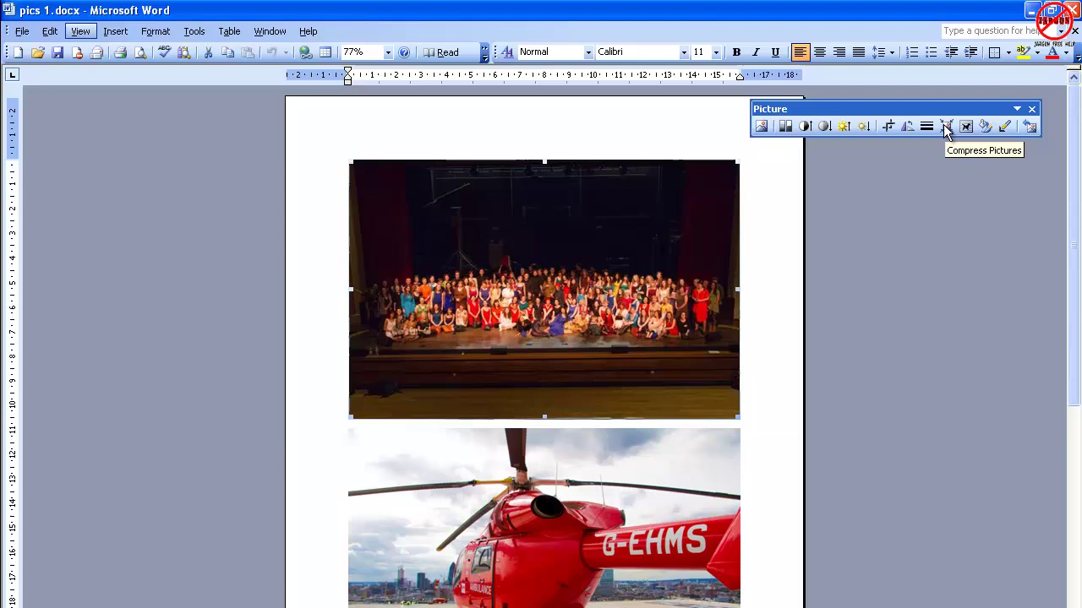
{"action": "key", "text": "Down"}
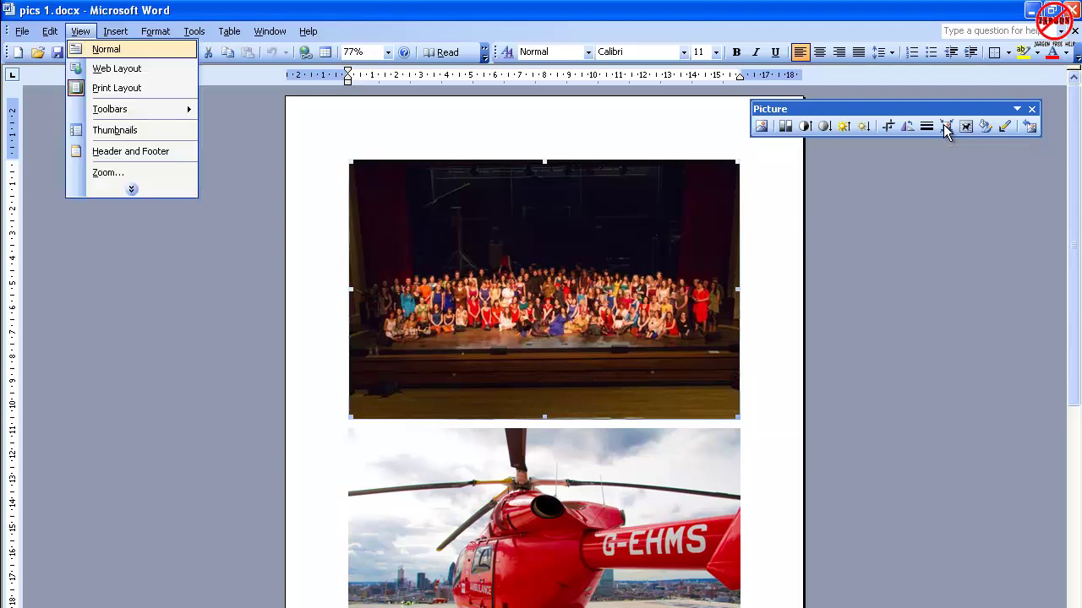
{"action": "key", "text": "Down"}
{"action": "key", "text": "Down"}
{"action": "key", "text": "Down"}
{"action": "key", "text": "Down"}
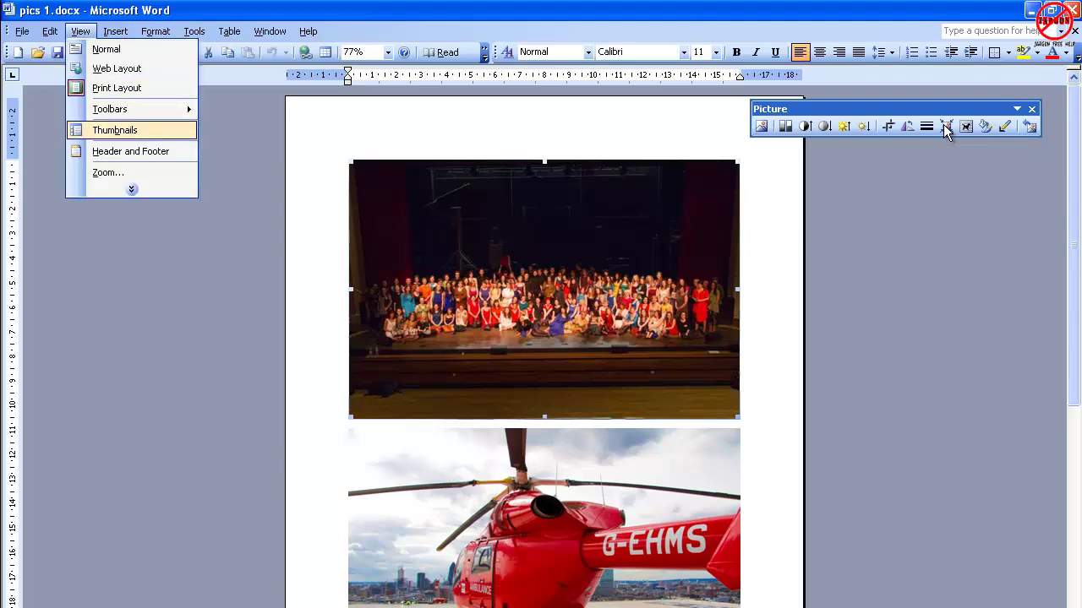
{"action": "key", "text": "Up"}
{"action": "key", "text": "Right"}
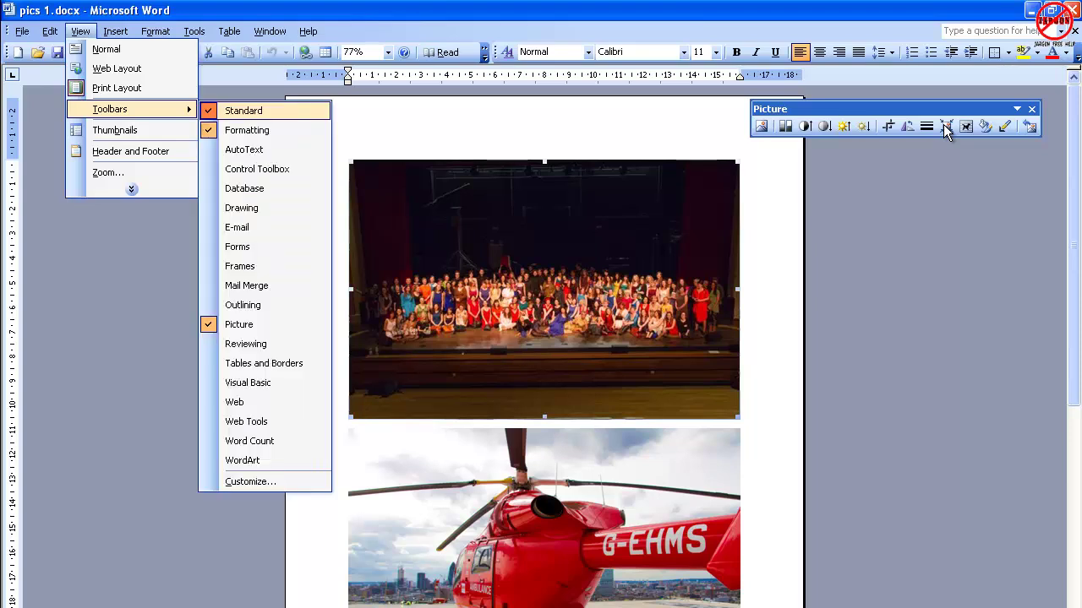
{"action": "key", "text": "Down"}
{"action": "key", "text": "Down"}
{"action": "key", "text": "Down"}
{"action": "key", "text": "Down"}
{"action": "key", "text": "Down"}
{"action": "key", "text": "Down"}
{"action": "key", "text": "Down"}
{"action": "key", "text": "Down"}
{"action": "key", "text": "Down"}
{"action": "key", "text": "Down"}
{"action": "key", "text": "Down"}
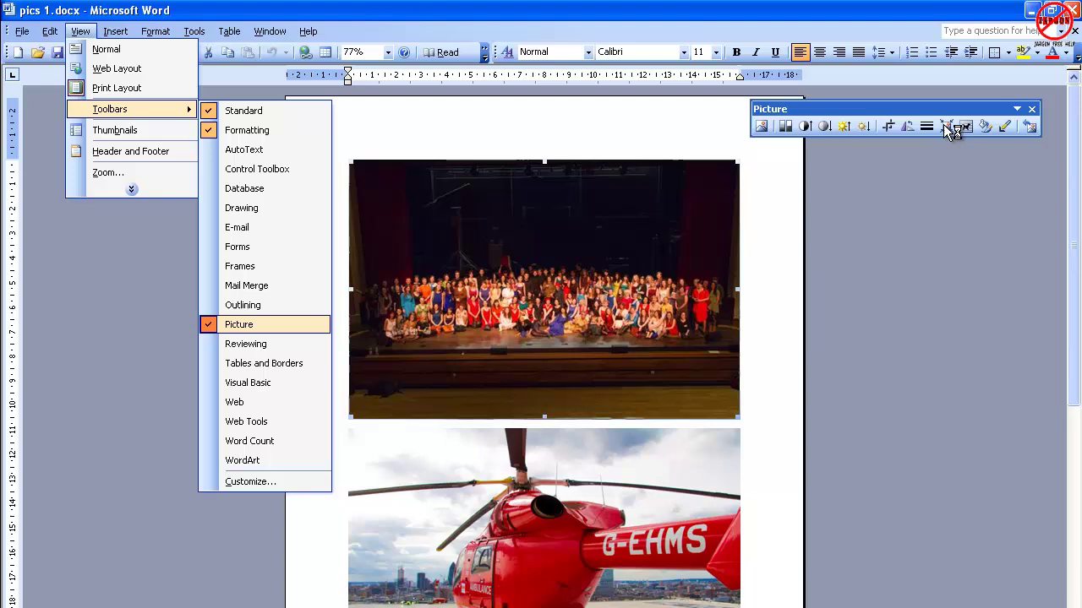
{"action": "key", "text": "Down"}
{"action": "key", "text": "Down"}
{"action": "key", "text": "Down"}
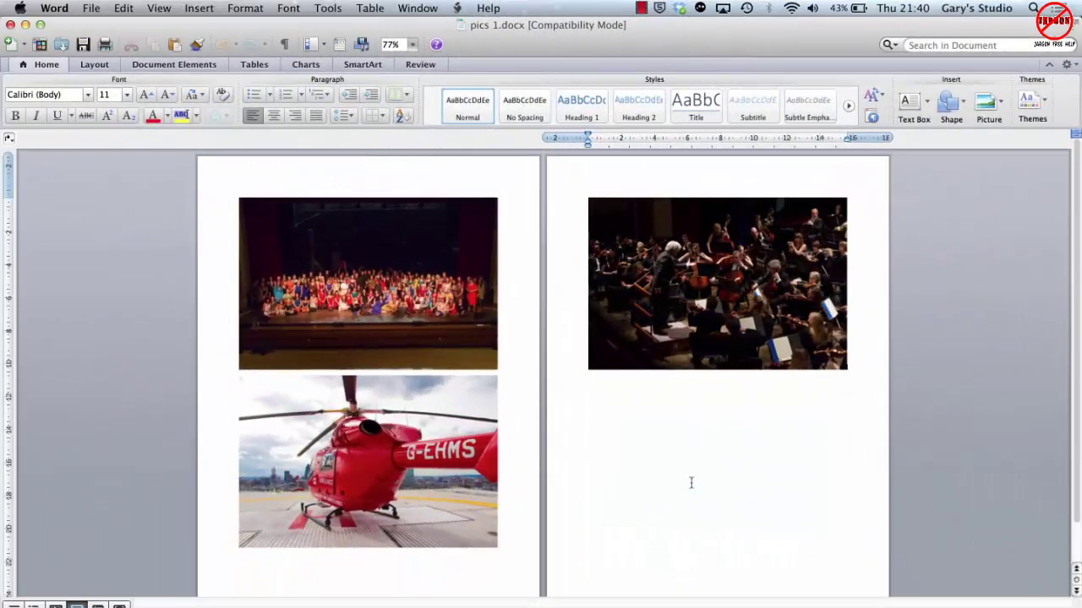
- For the stage group photo, set Picture Quality to Best for sending in e-mail (96 ppi), all pictures
{"action": "left_click", "coordinate": [466, 316]}
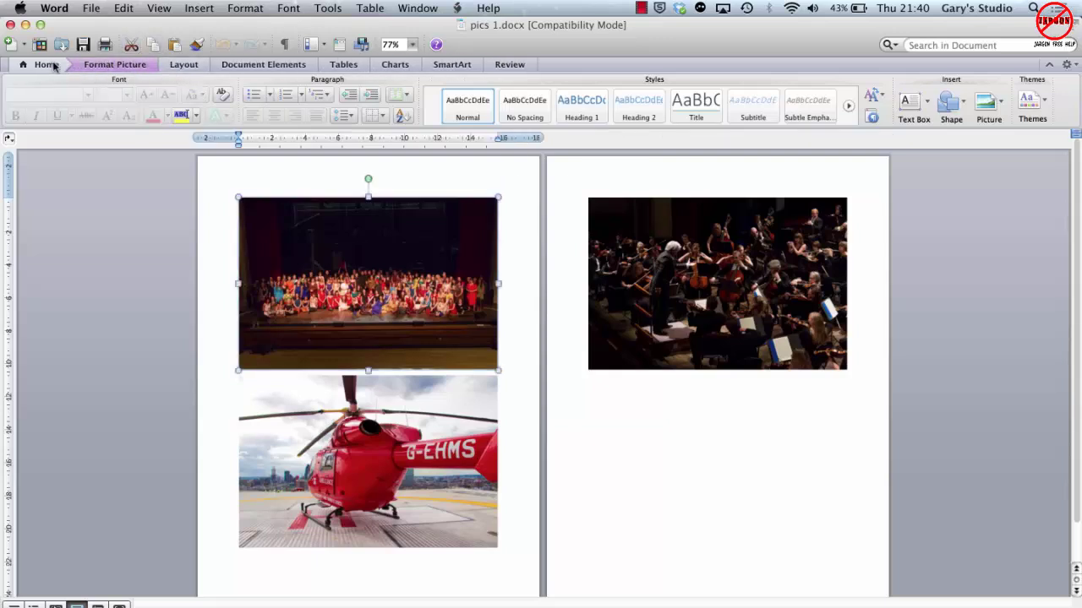
{"action": "left_click", "coordinate": [115, 65]}
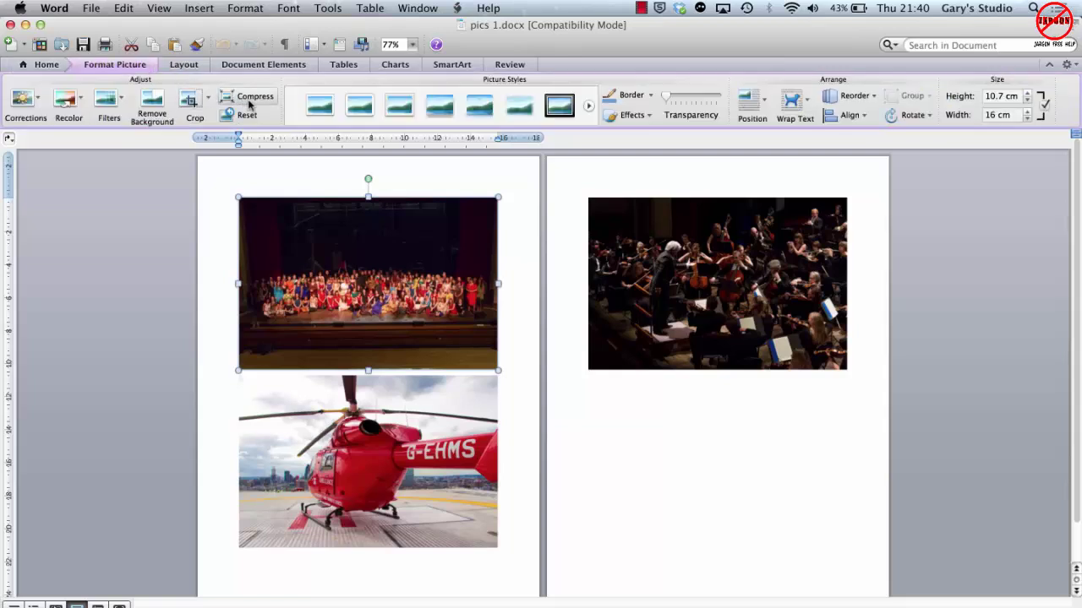
{"action": "left_click", "coordinate": [250, 104]}
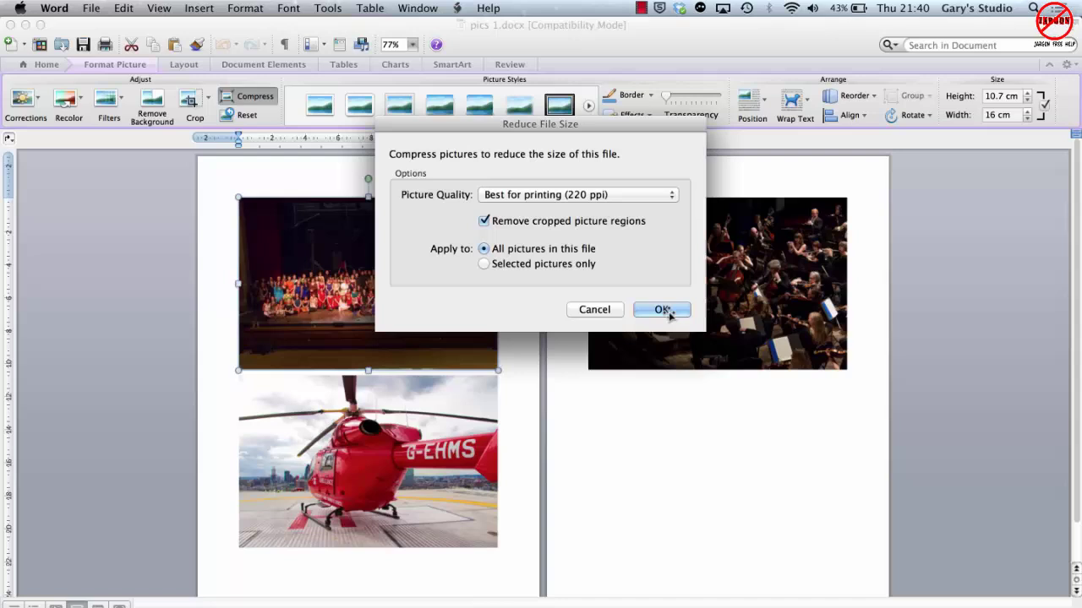
{"action": "left_click", "coordinate": [662, 197]}
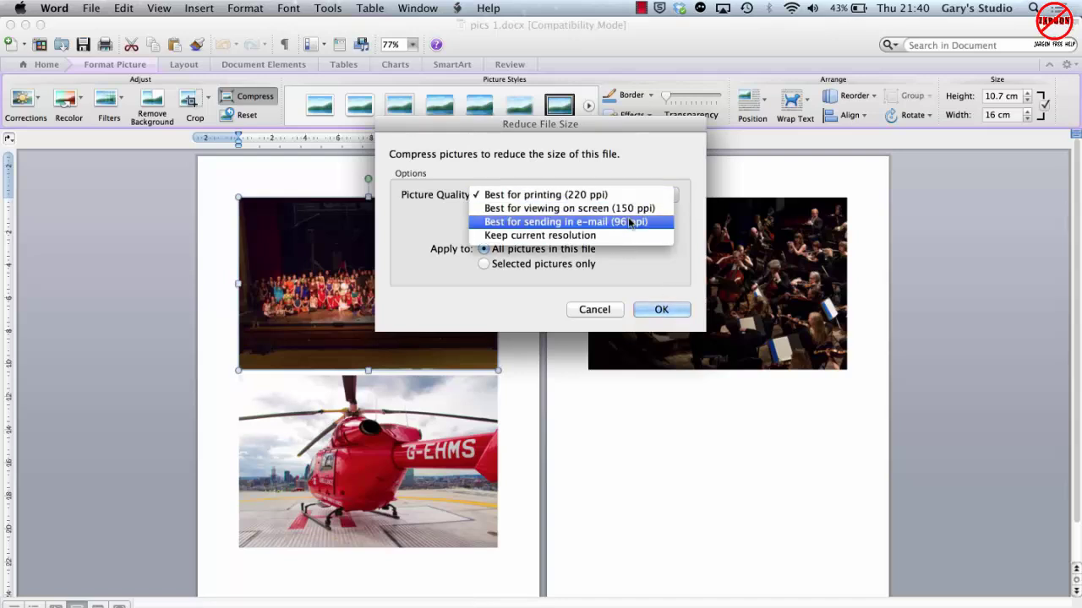
{"action": "left_click", "coordinate": [630, 222]}
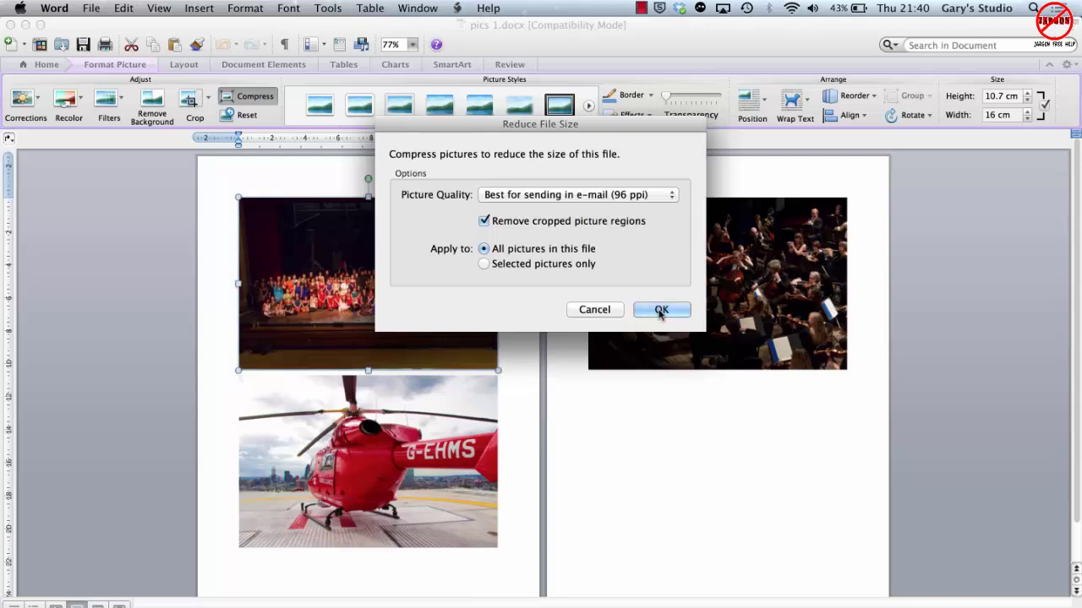